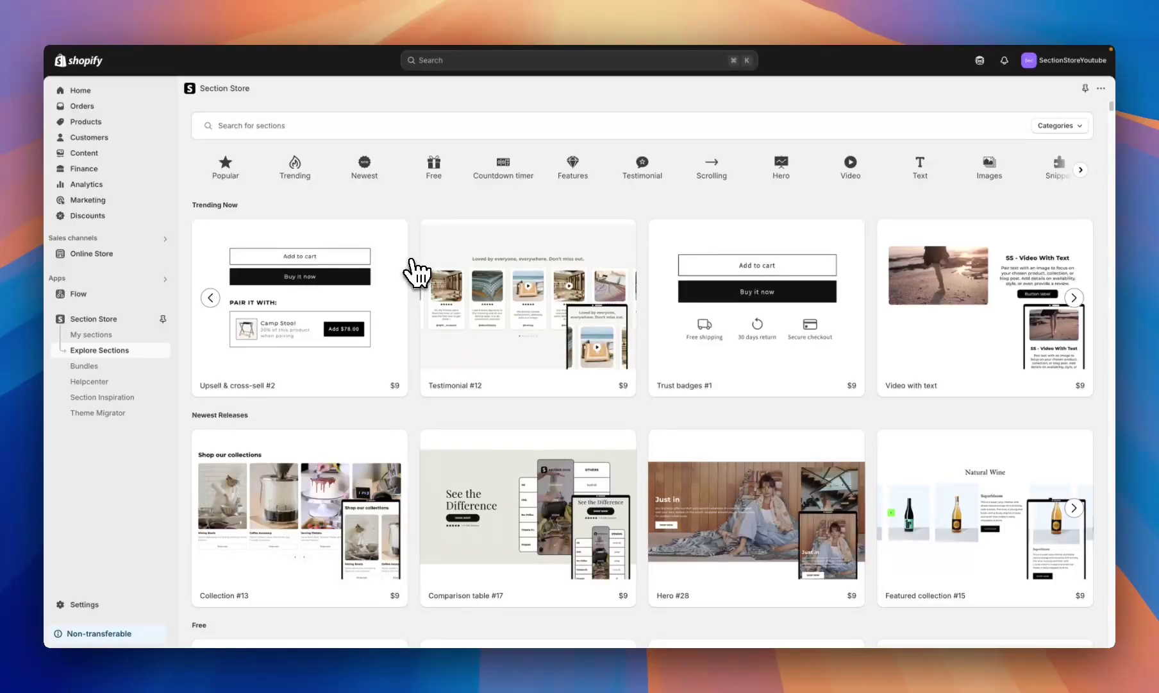
Open the Upsell & cross-sell #2 details and highlight its $9 one-time, non-recurring price
mouse_move(389, 363)
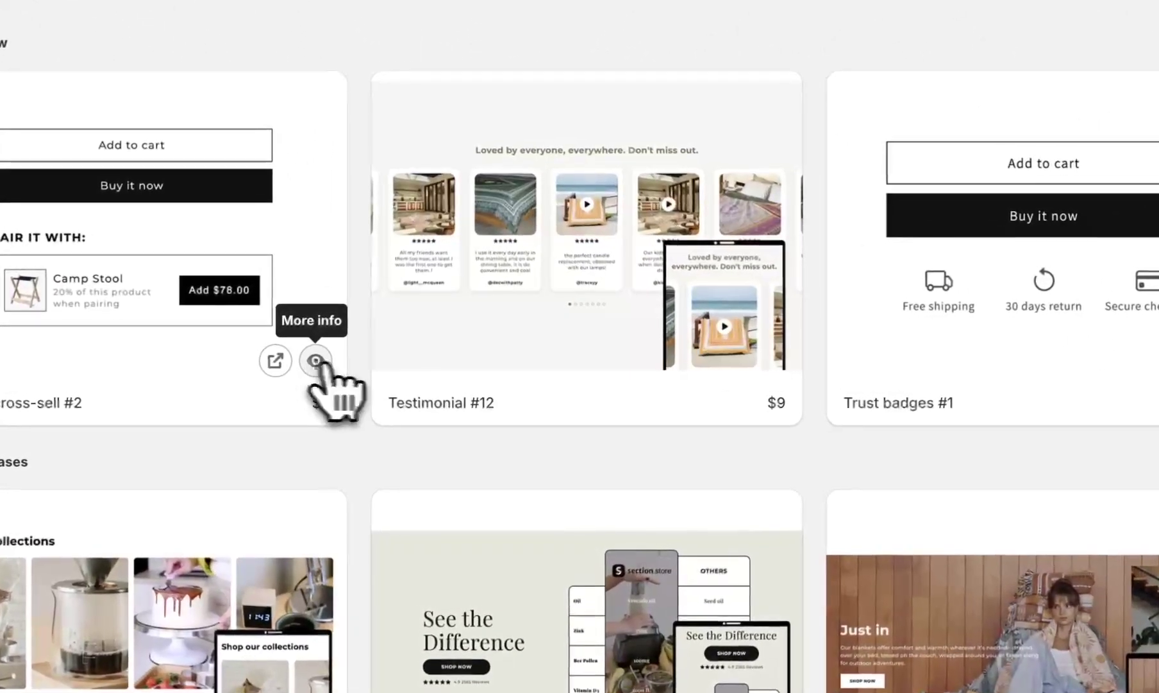
left_click(354, 363)
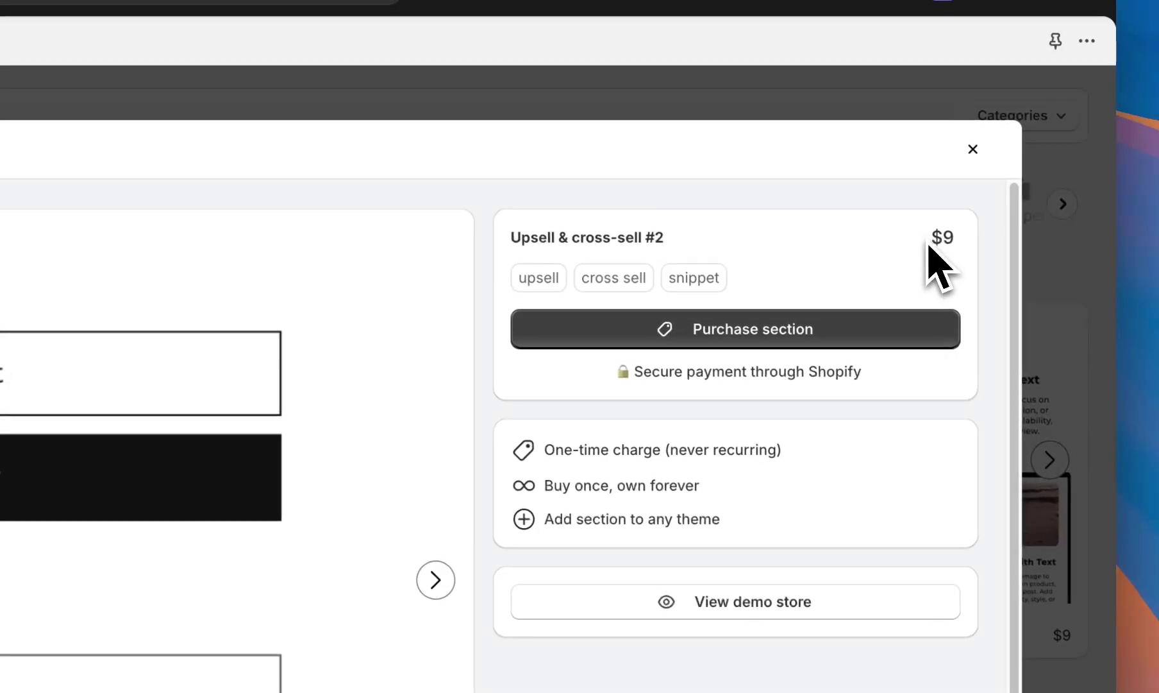
left_click_drag(961, 226, 992, 225)
left_click(994, 230)
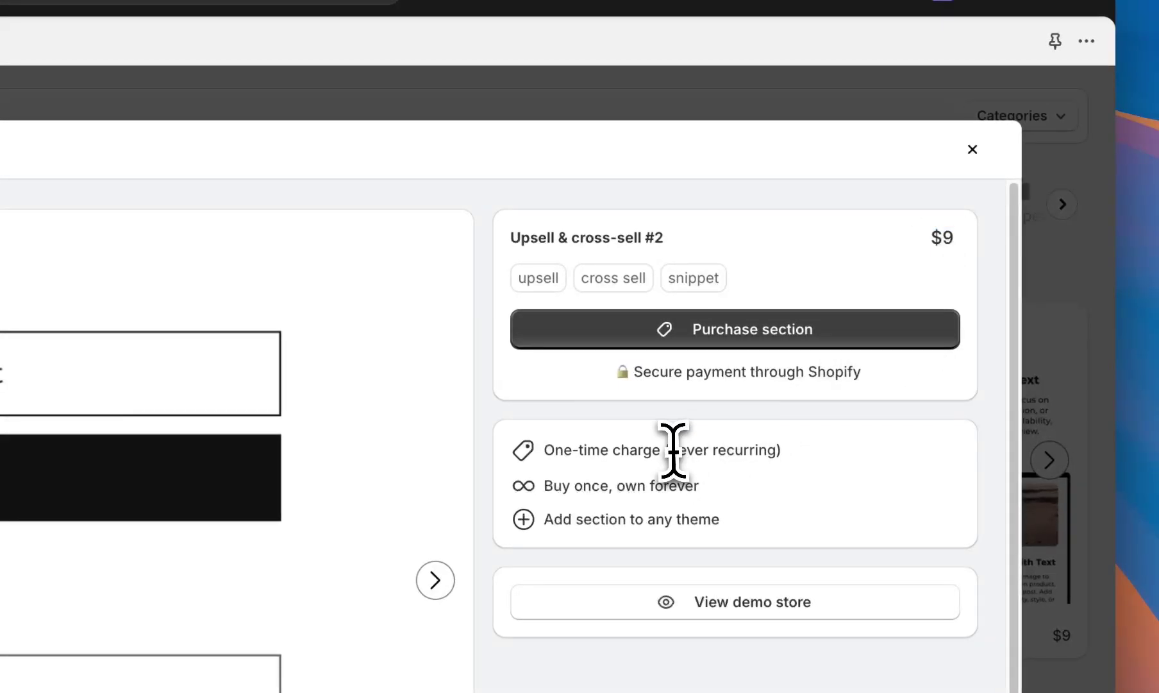
left_click_drag(671, 450, 783, 468)
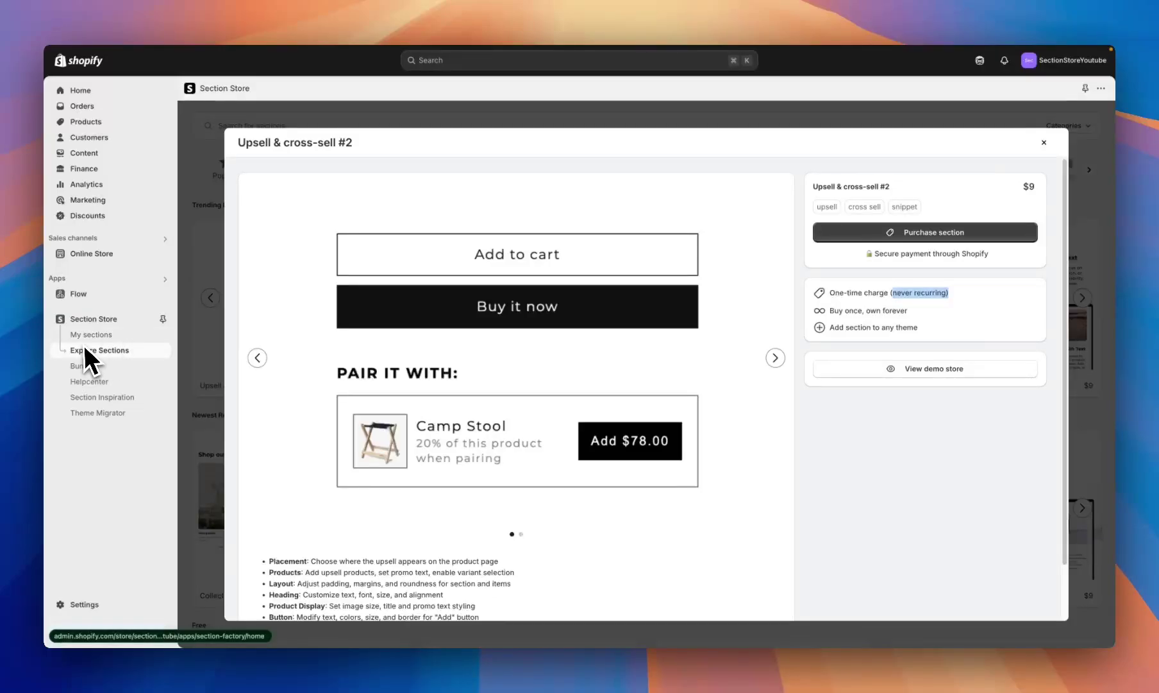
From My sections, add Upsell & cross-sell #2 to the Dawn theme
left_click(124, 340)
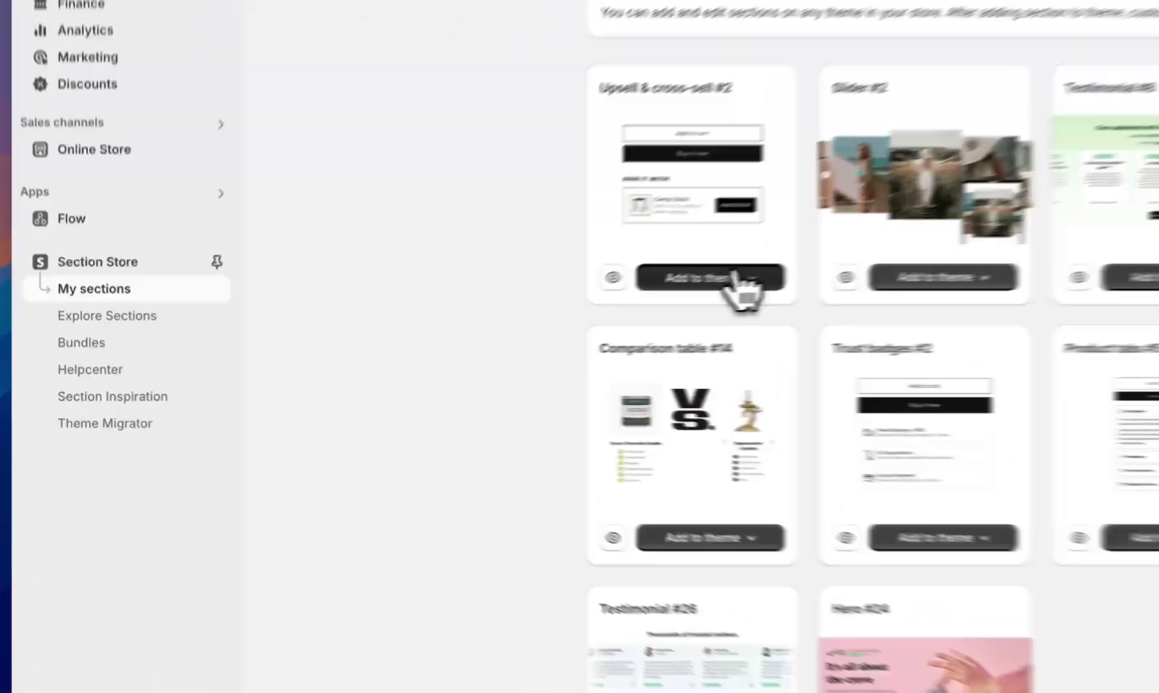
left_click(449, 328)
left_click(452, 350)
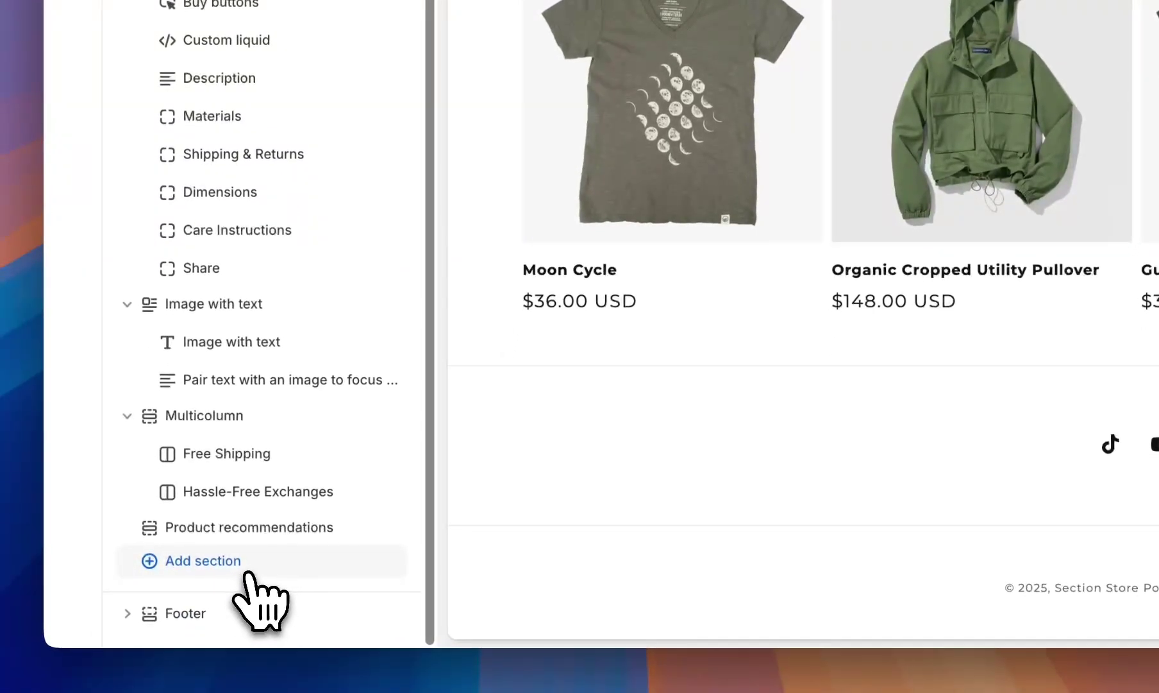
Search 'upsell' and insert the SS - Upsell #2 section into the product template
left_click(245, 572)
type("up")
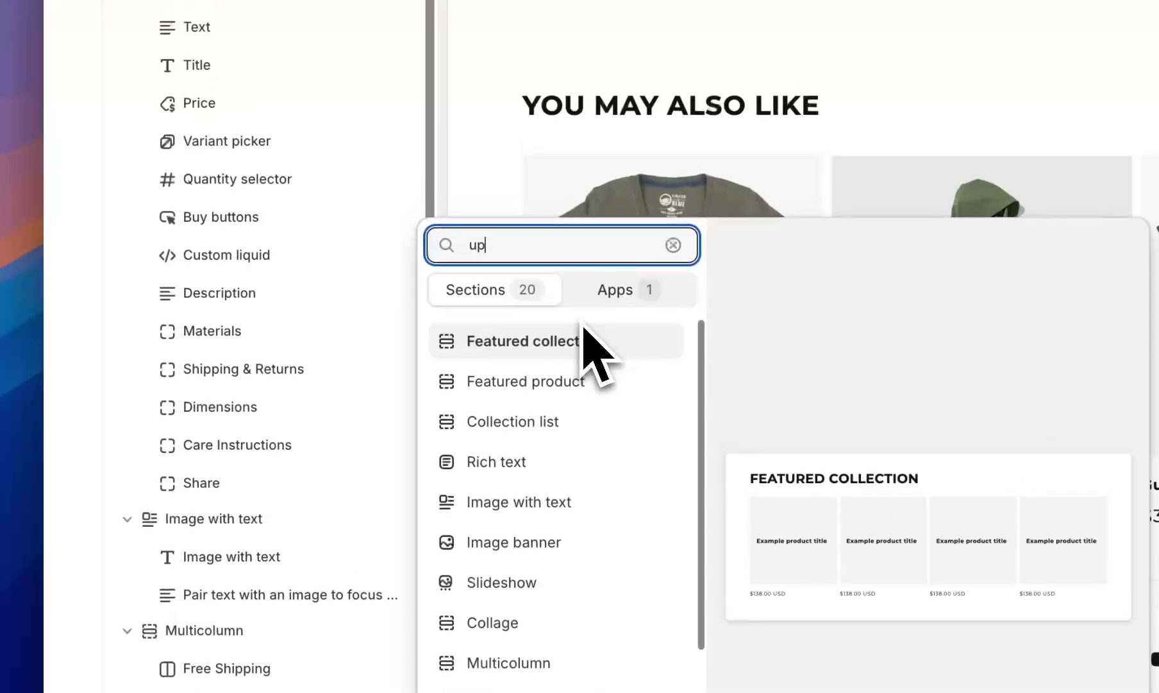
type("sell")
left_click(594, 353)
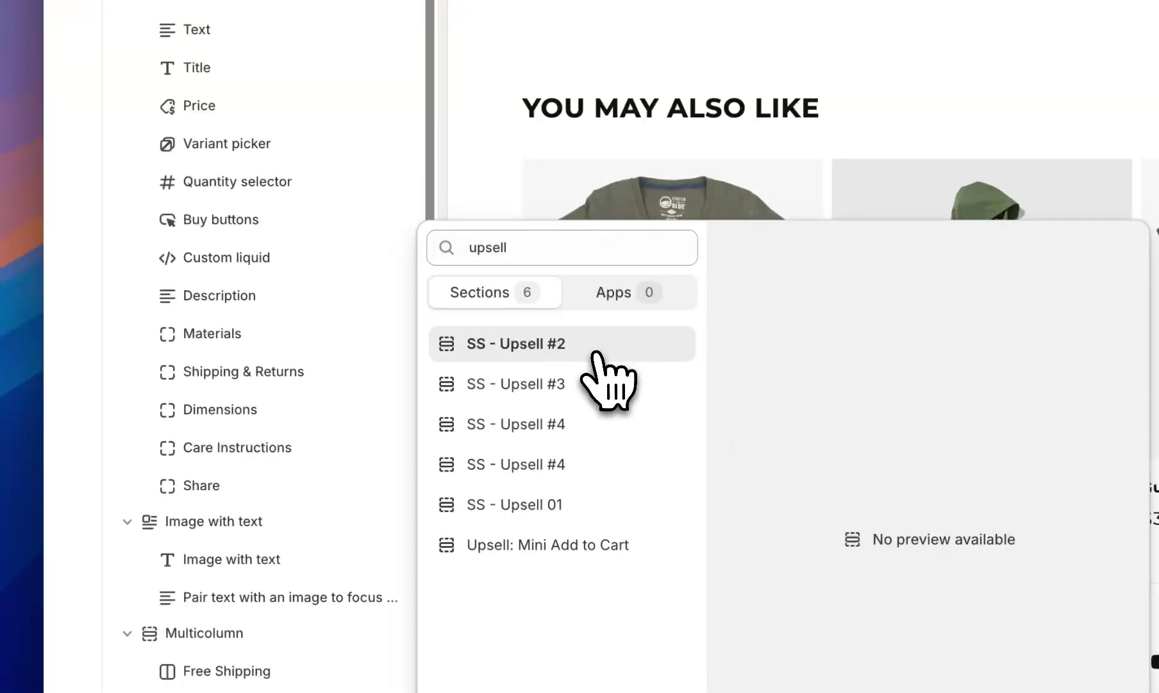
left_click(594, 353)
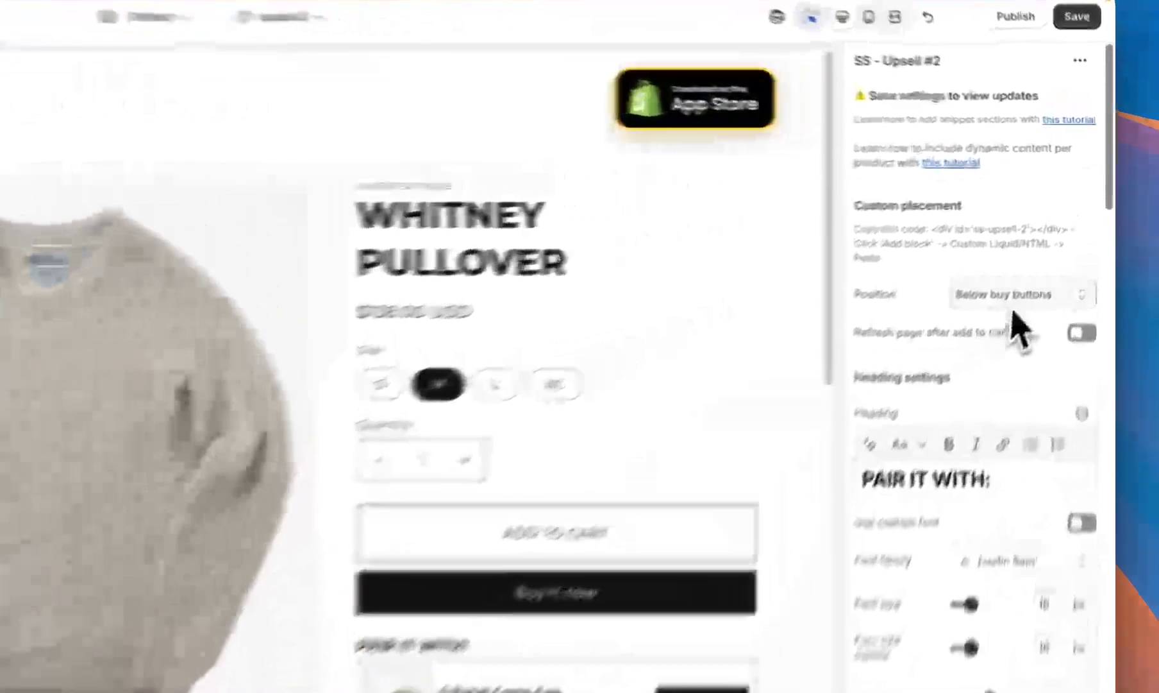
left_click(1012, 303)
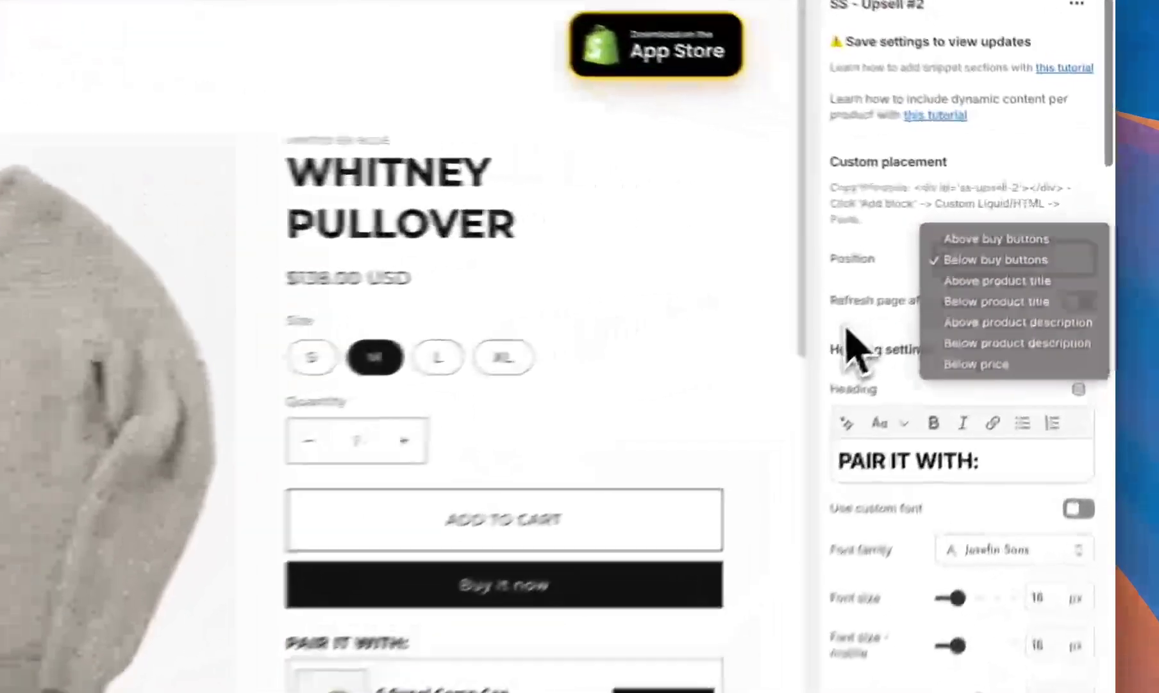
left_click(847, 329)
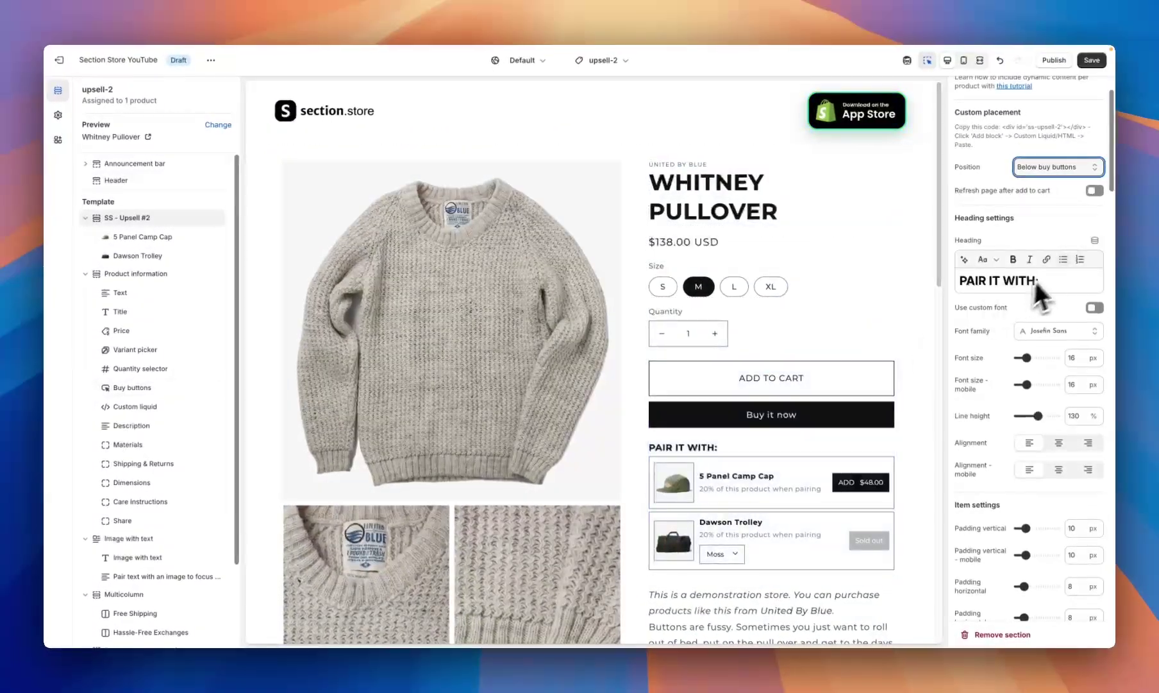
scroll(985, 309, "down", 2)
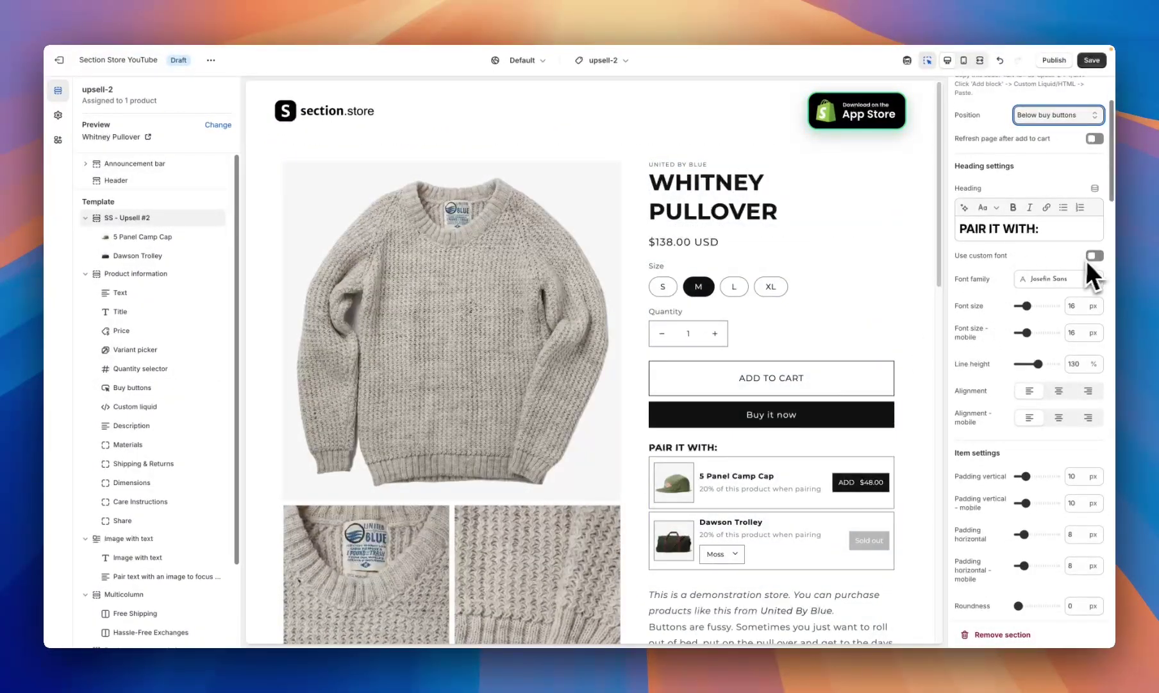
scroll(984, 303, "down", 2)
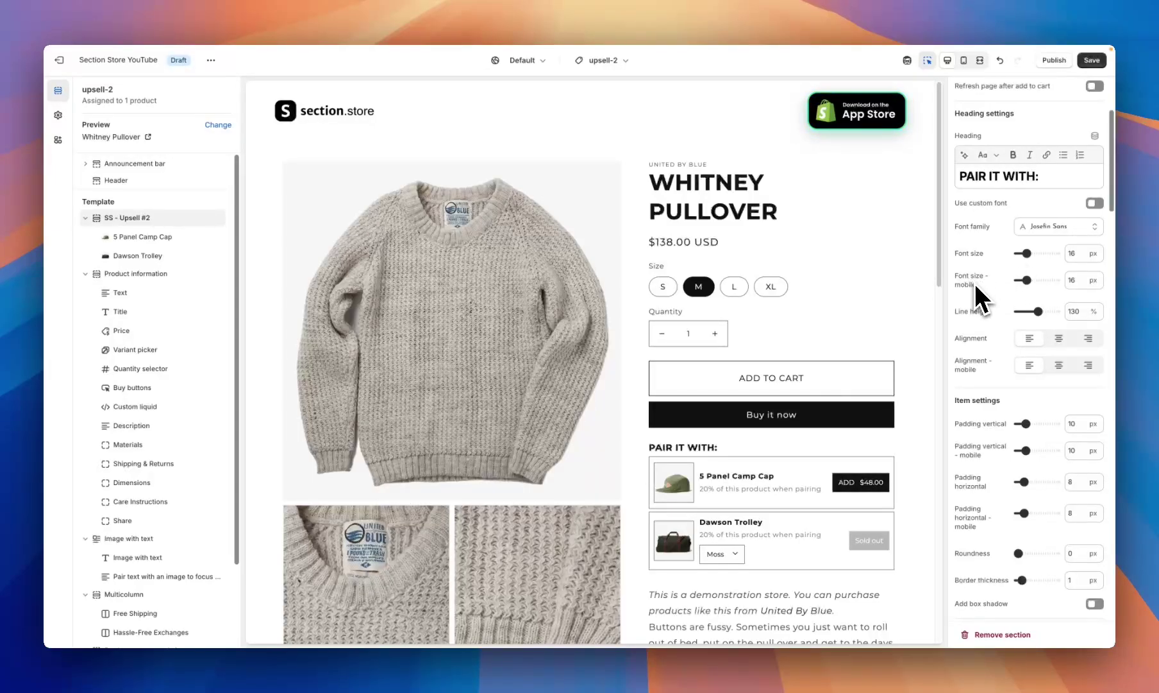
scroll(975, 283, "down", 1)
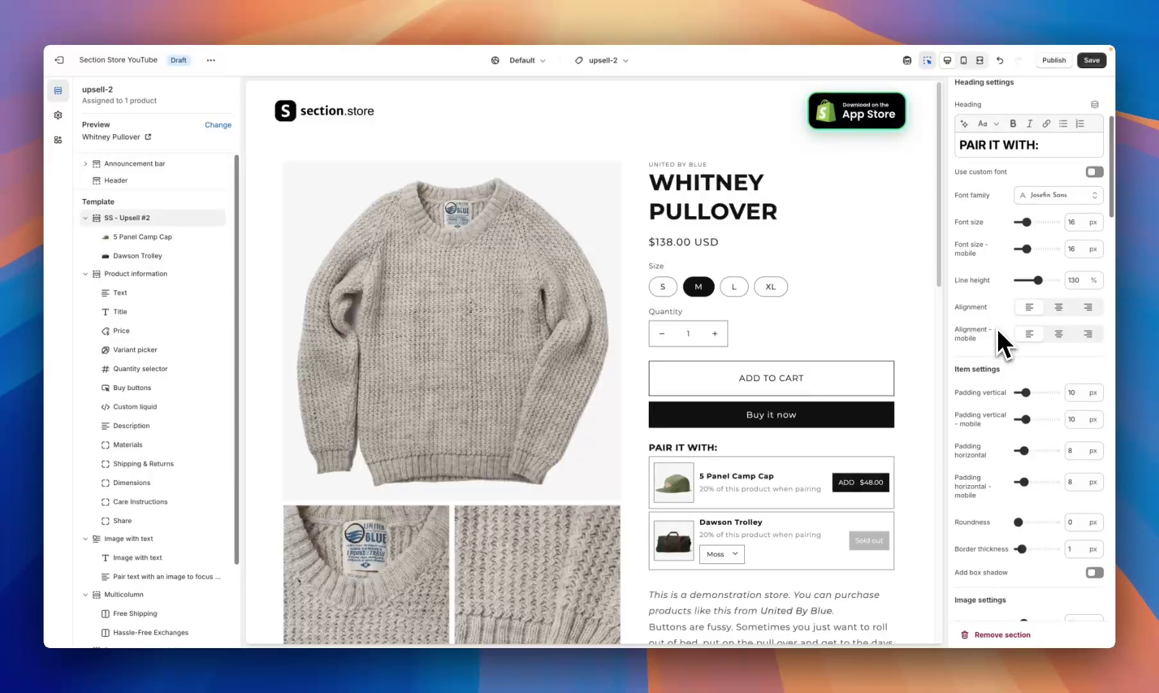
scroll(997, 331, "down", 4)
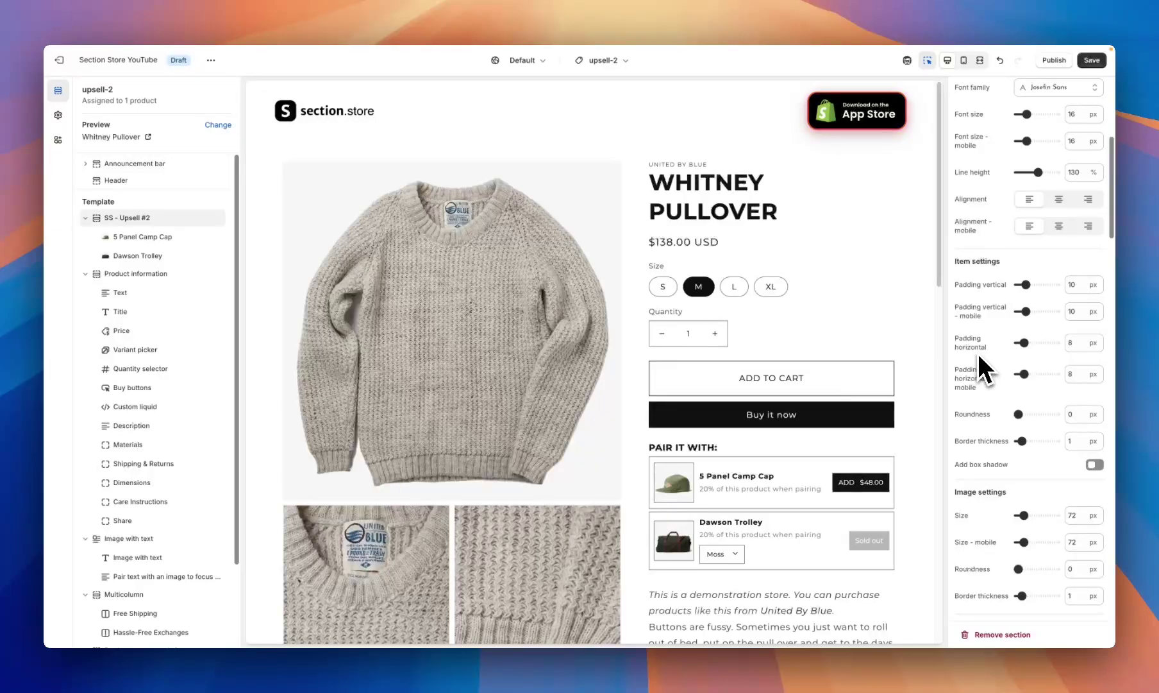
scroll(992, 298, "down", 2)
scroll(996, 257, "down", 2)
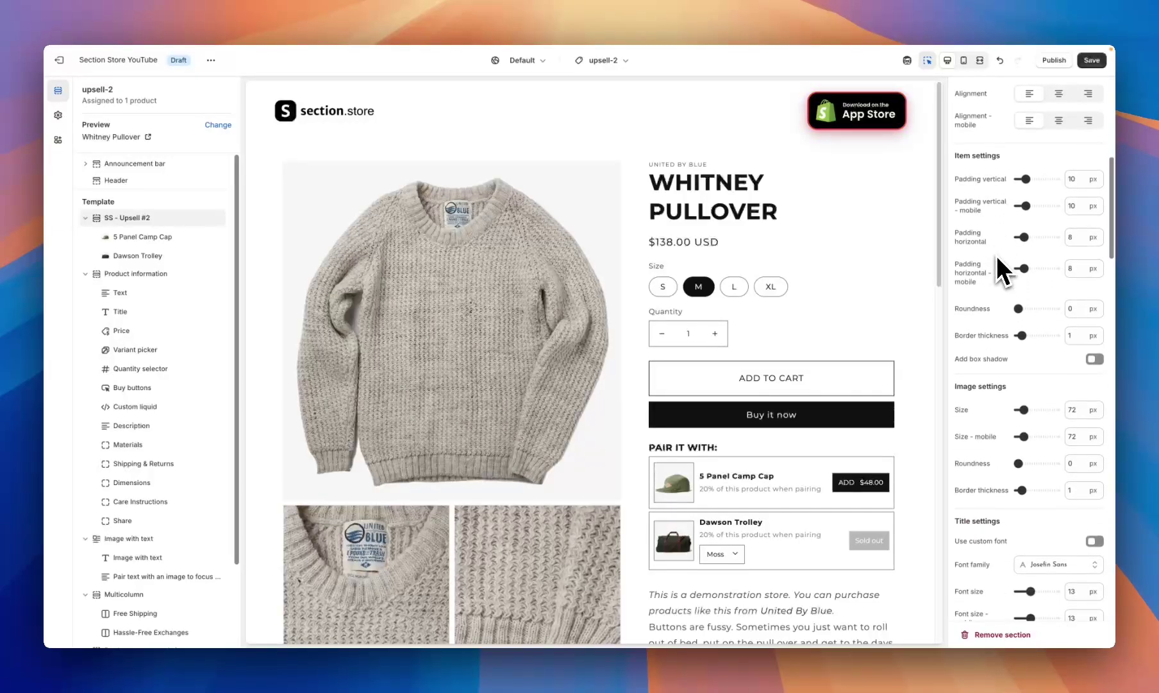
scroll(988, 243, "down", 1)
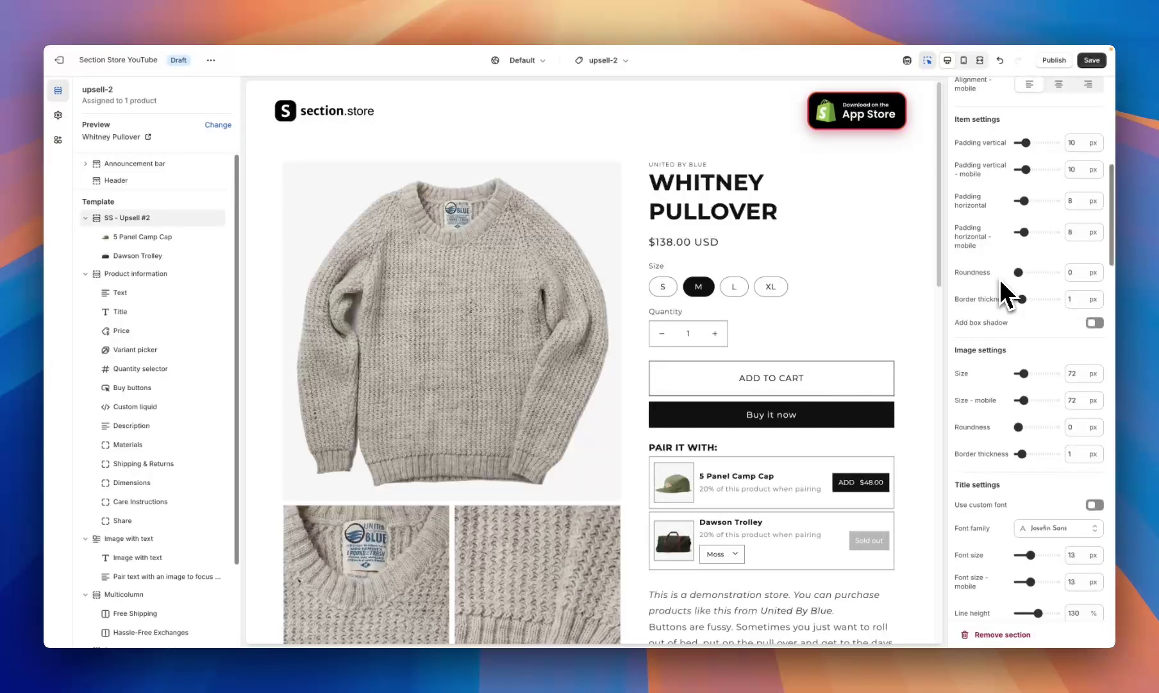
scroll(999, 279, "down", 1)
scroll(974, 298, "down", 2)
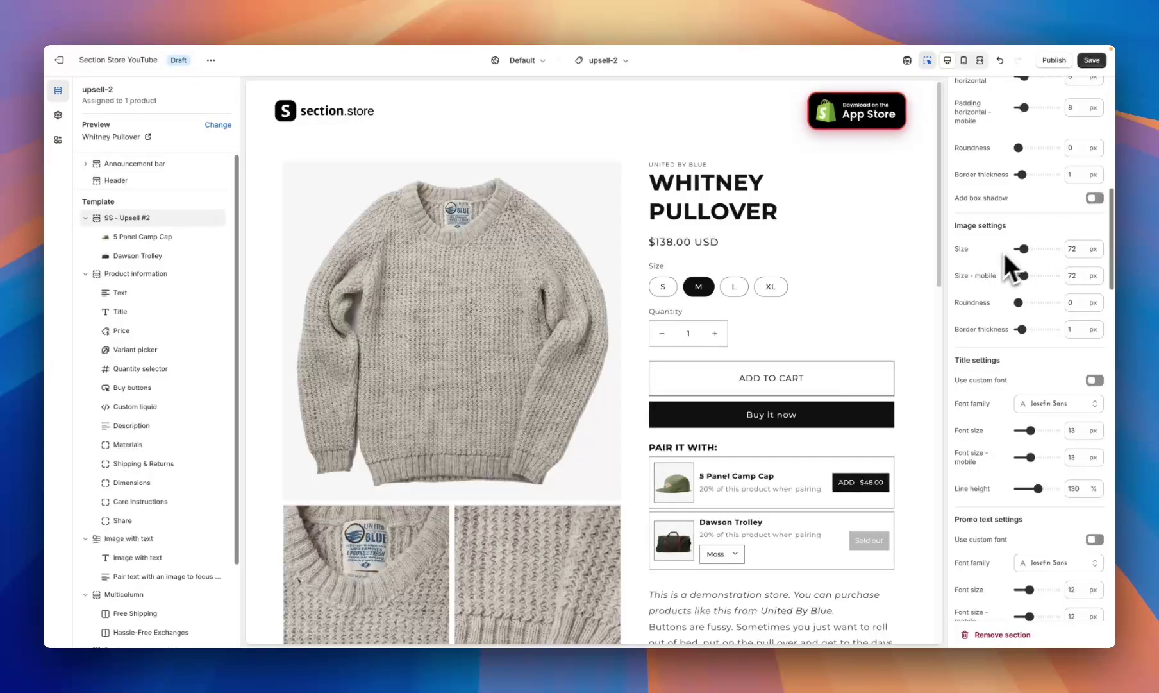
scroll(1013, 253, "down", 2)
scroll(971, 243, "down", 2)
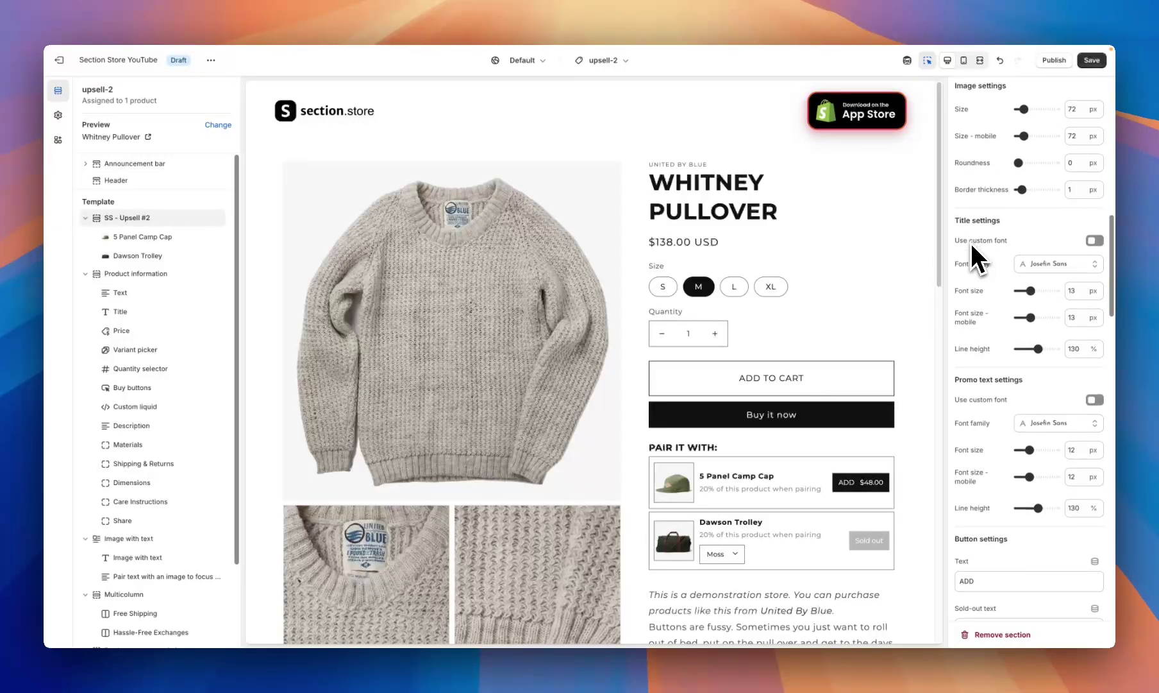
scroll(974, 235, "down", 1)
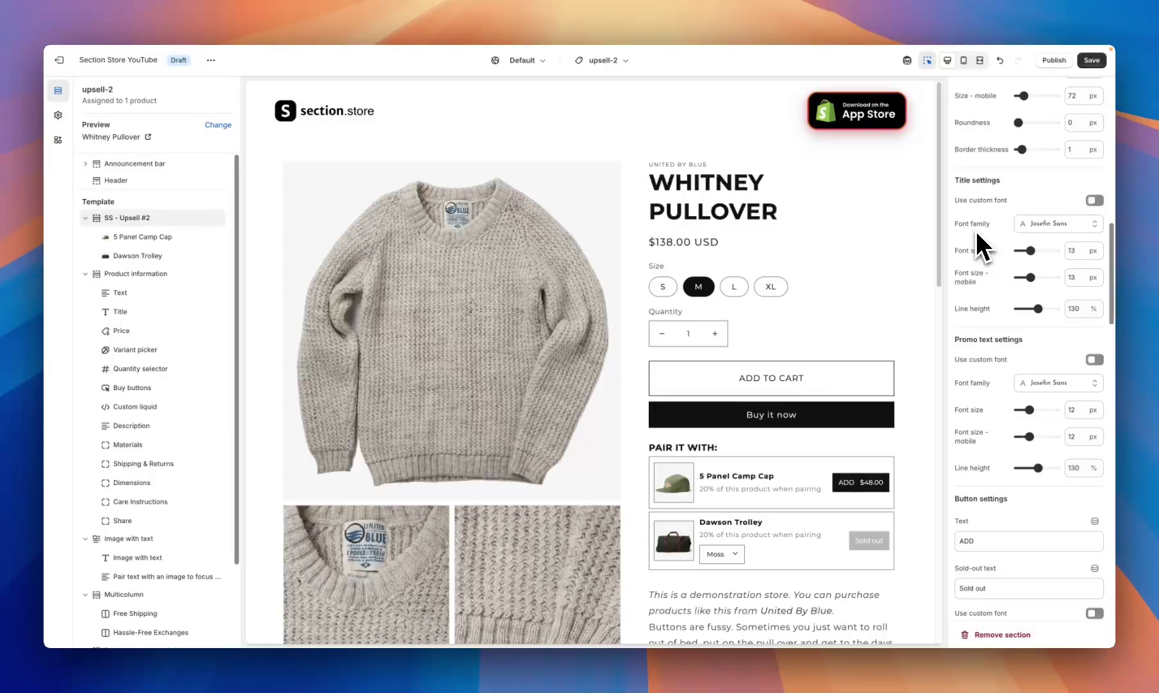
scroll(977, 231, "down", 3)
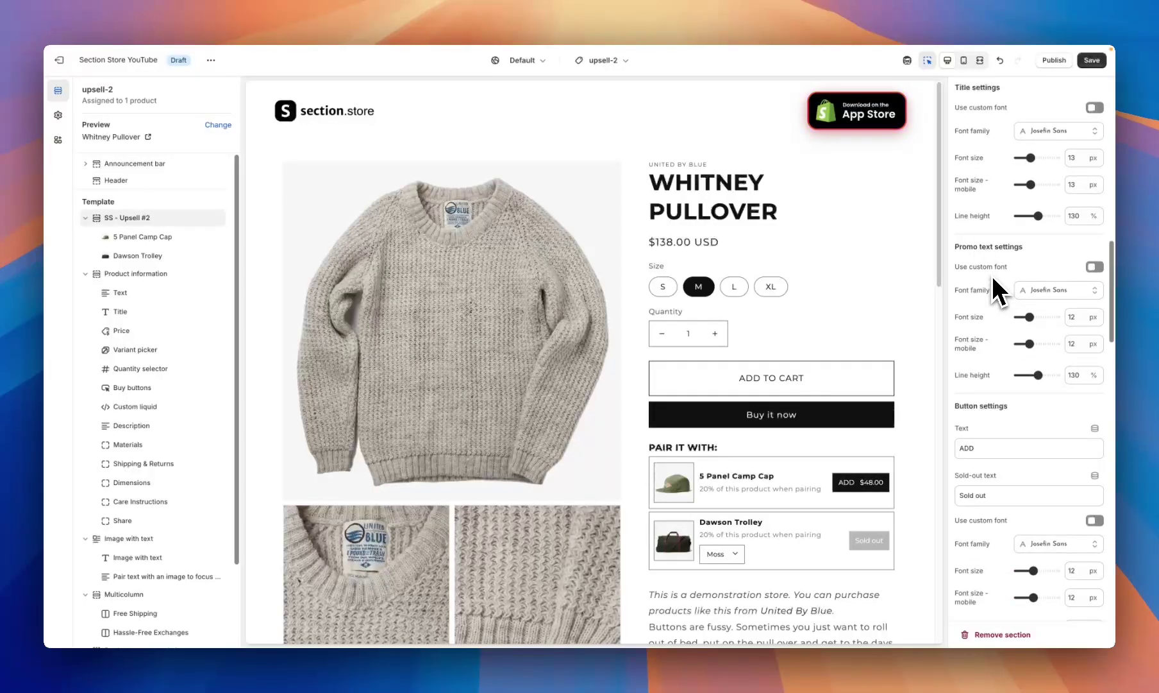
Scroll through the remaining SS - Upsell #2 section settings and color options
scroll(992, 275, "down", 3)
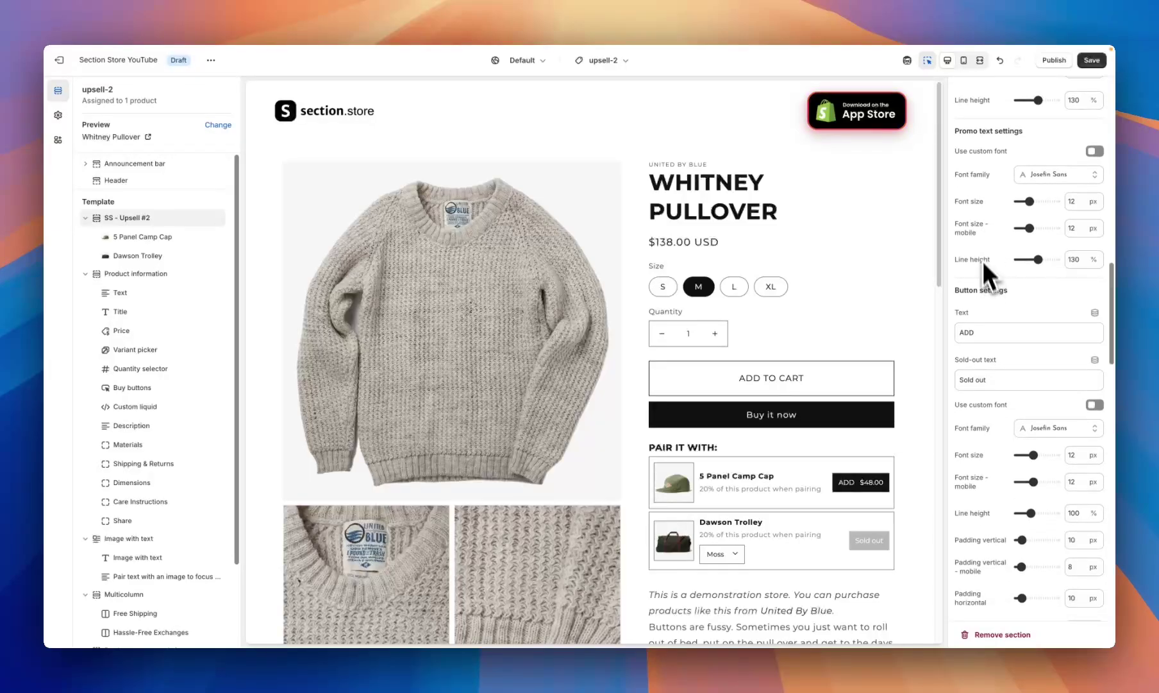
scroll(985, 253, "down", 4)
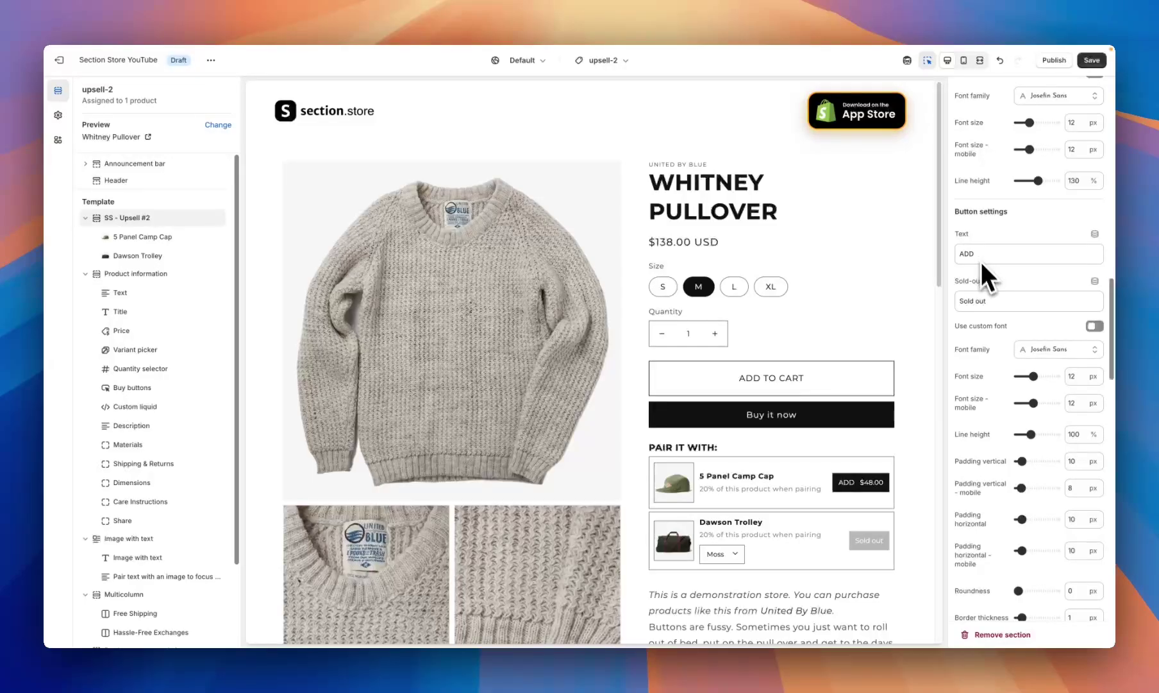
scroll(991, 297, "down", 3)
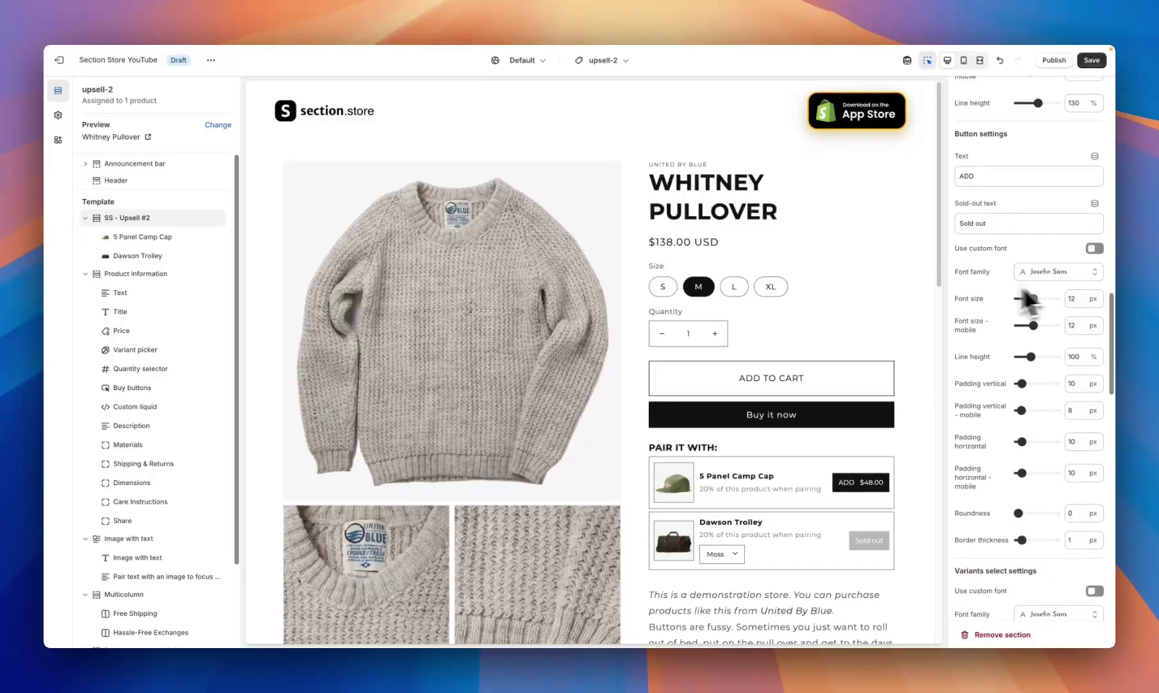
scroll(974, 308, "down", 2)
scroll(982, 442, "down", 1)
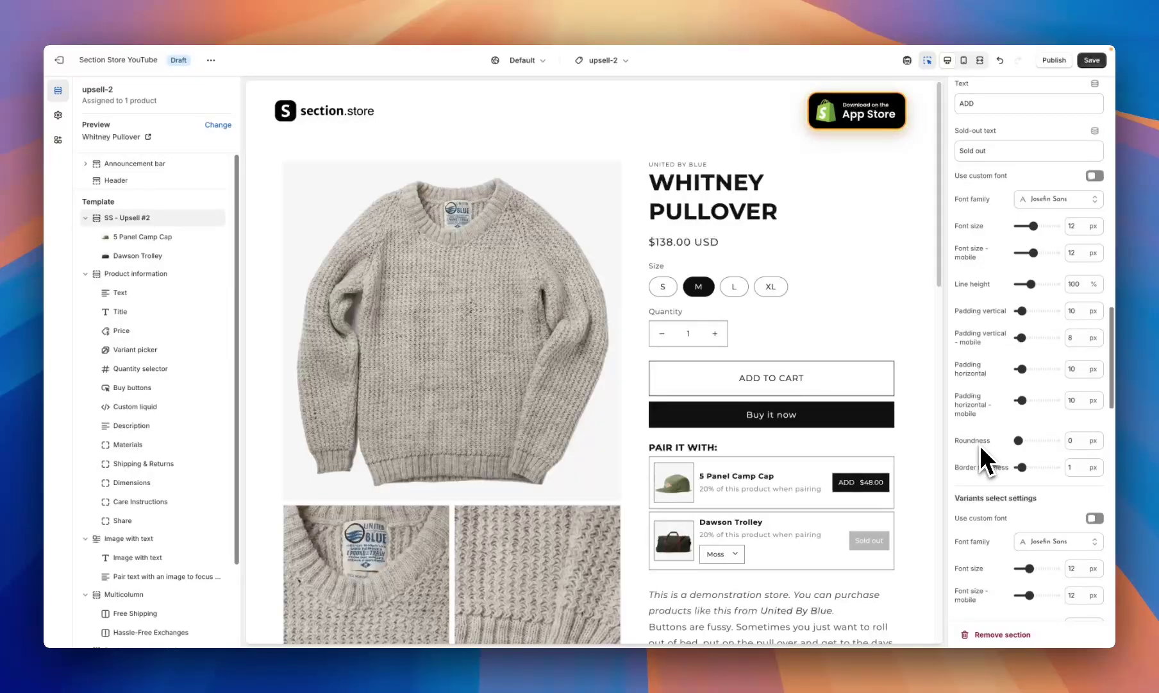
scroll(981, 423, "down", 4)
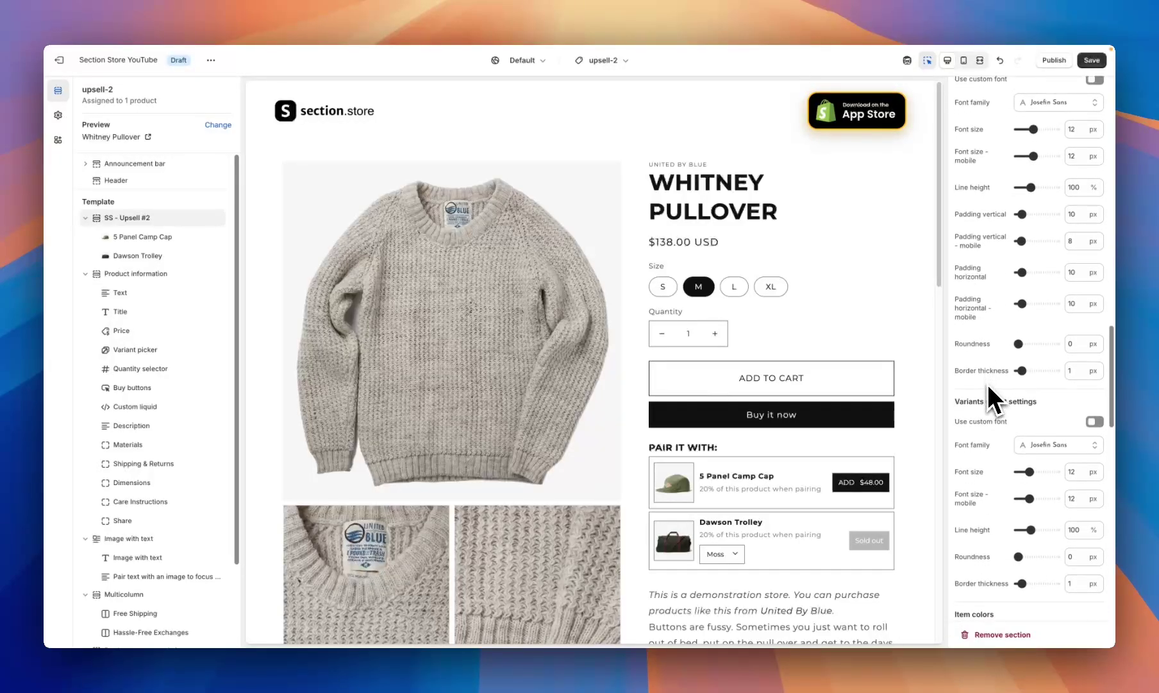
scroll(988, 387, "down", 4)
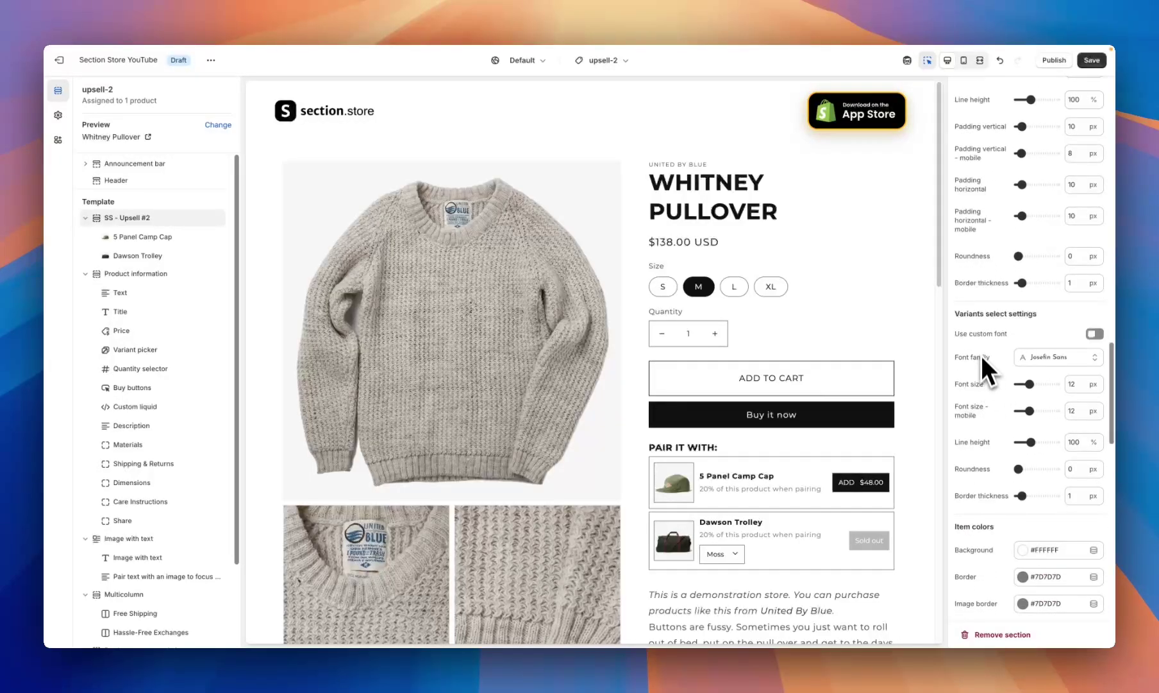
scroll(980, 350, "down", 2)
scroll(974, 342, "down", 2)
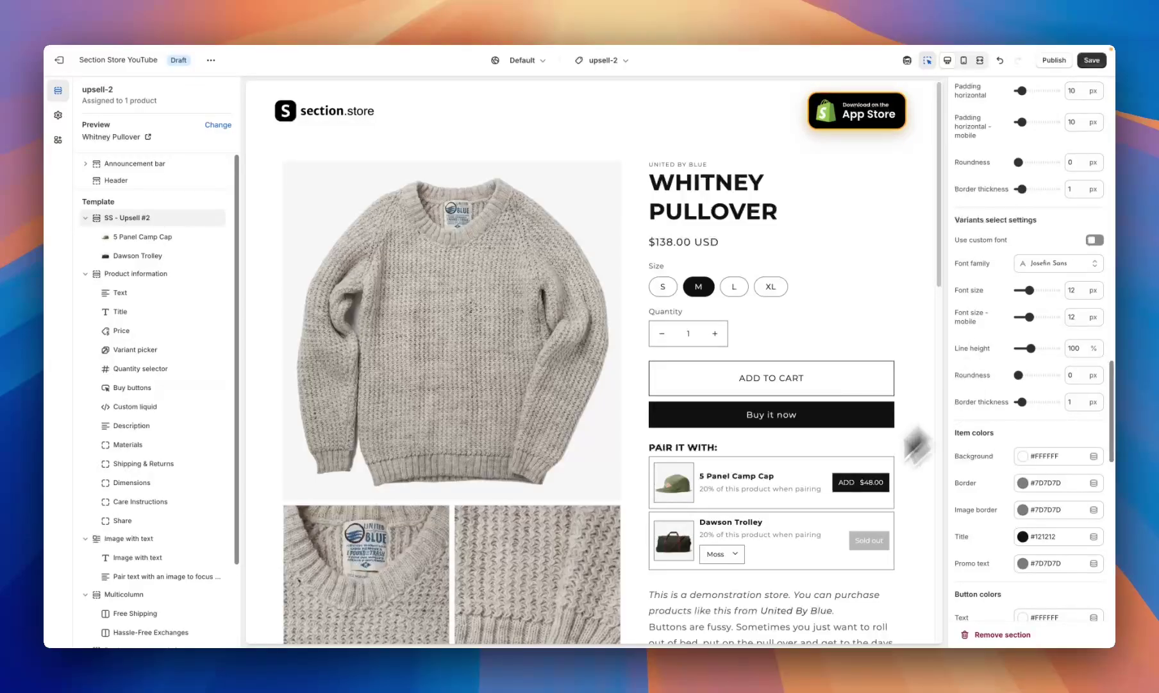
scroll(968, 375, "down", 2)
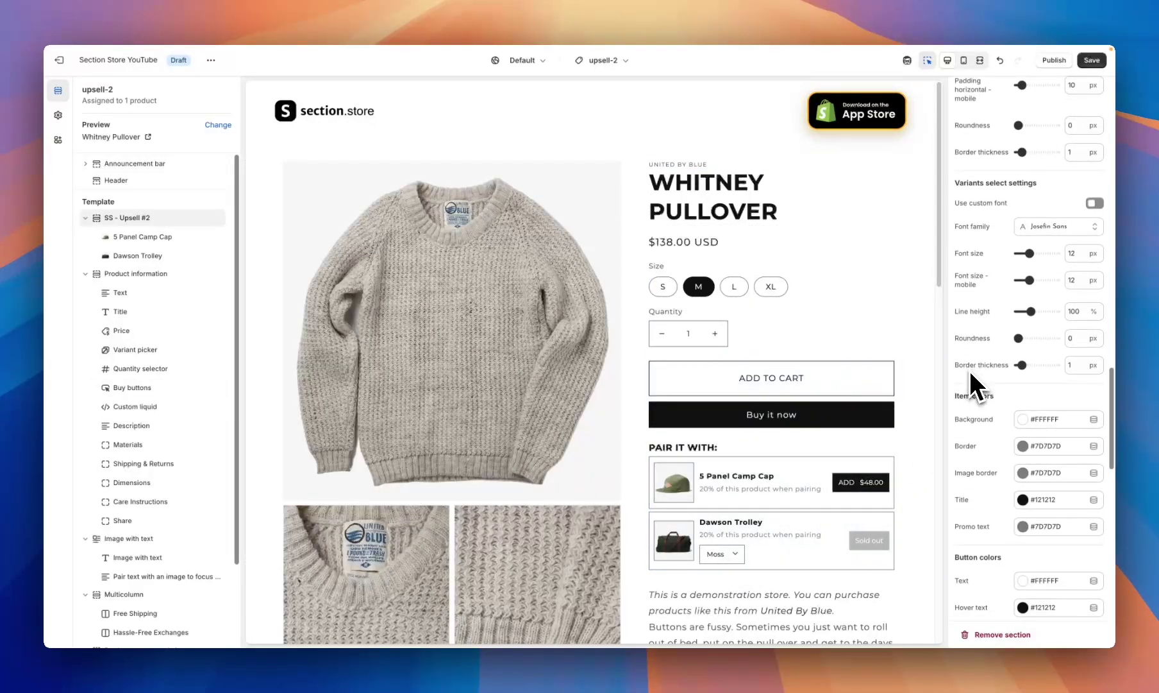
scroll(969, 371, "down", 10)
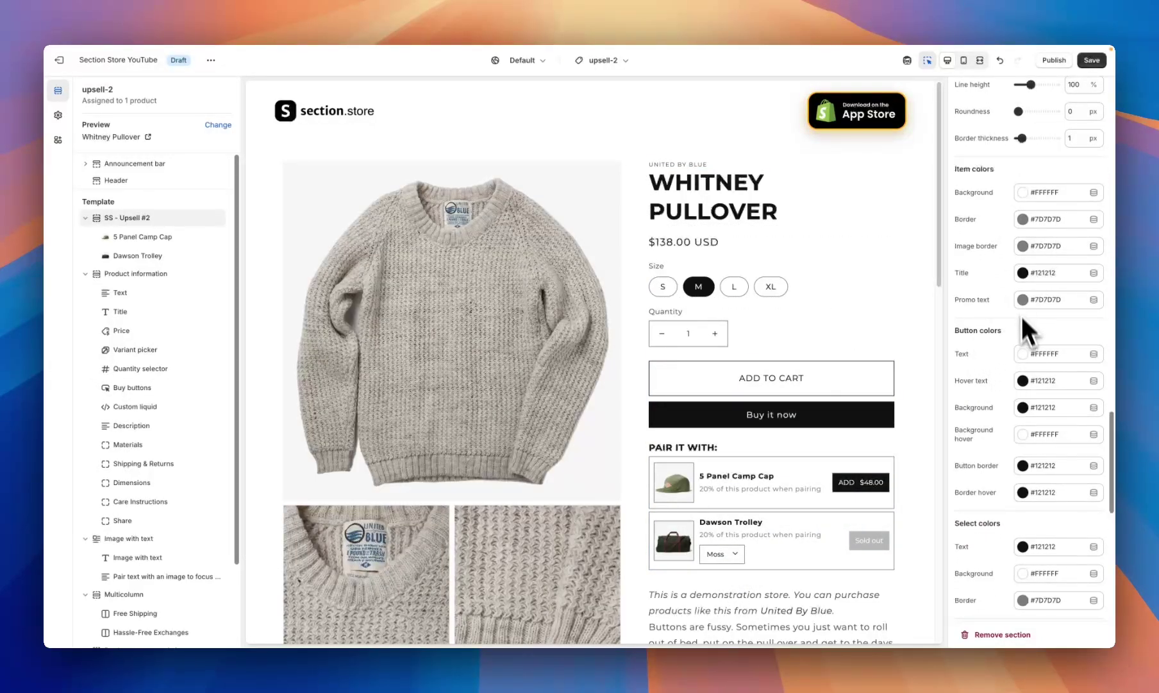
scroll(1020, 343, "down", 6)
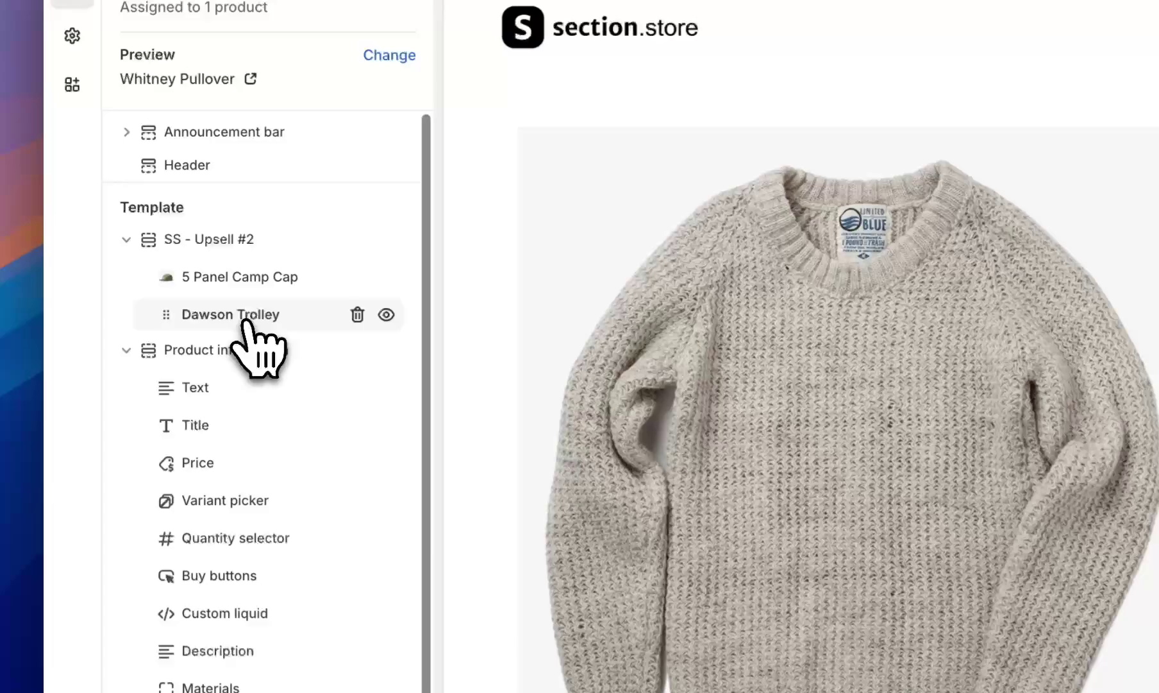
Open the Dawson Trolley block's settings under SS - Upsell #2
left_click(221, 305)
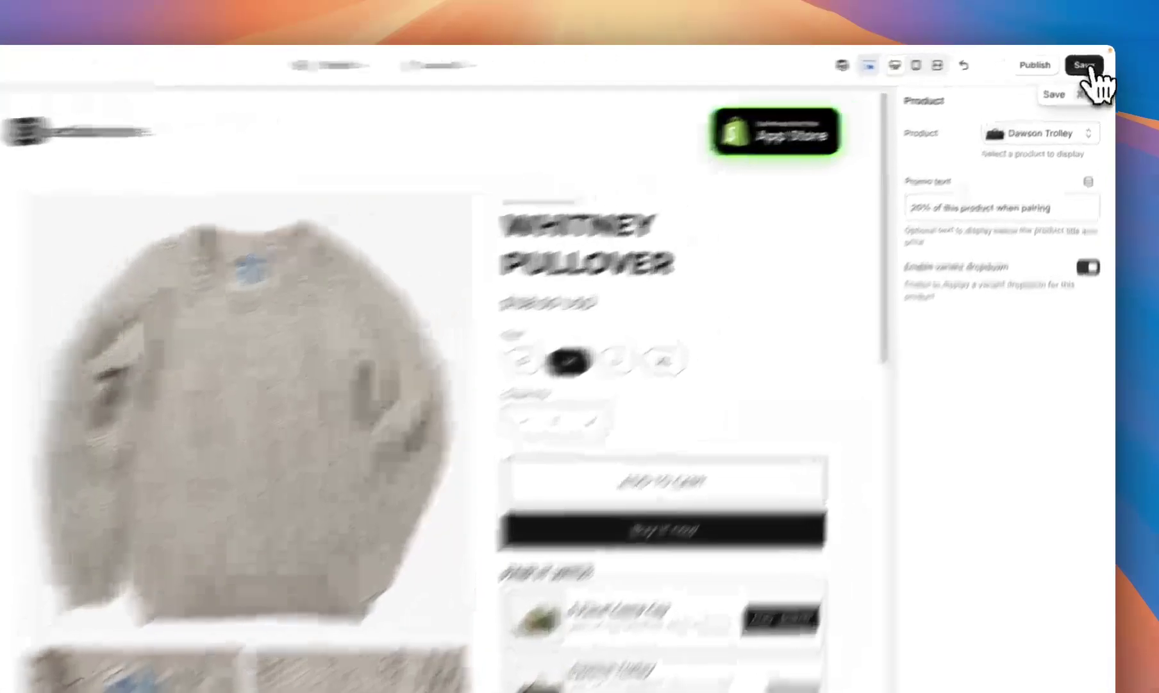
Save the theme changes with the SS - Upsell #2 section
left_click(1084, 65)
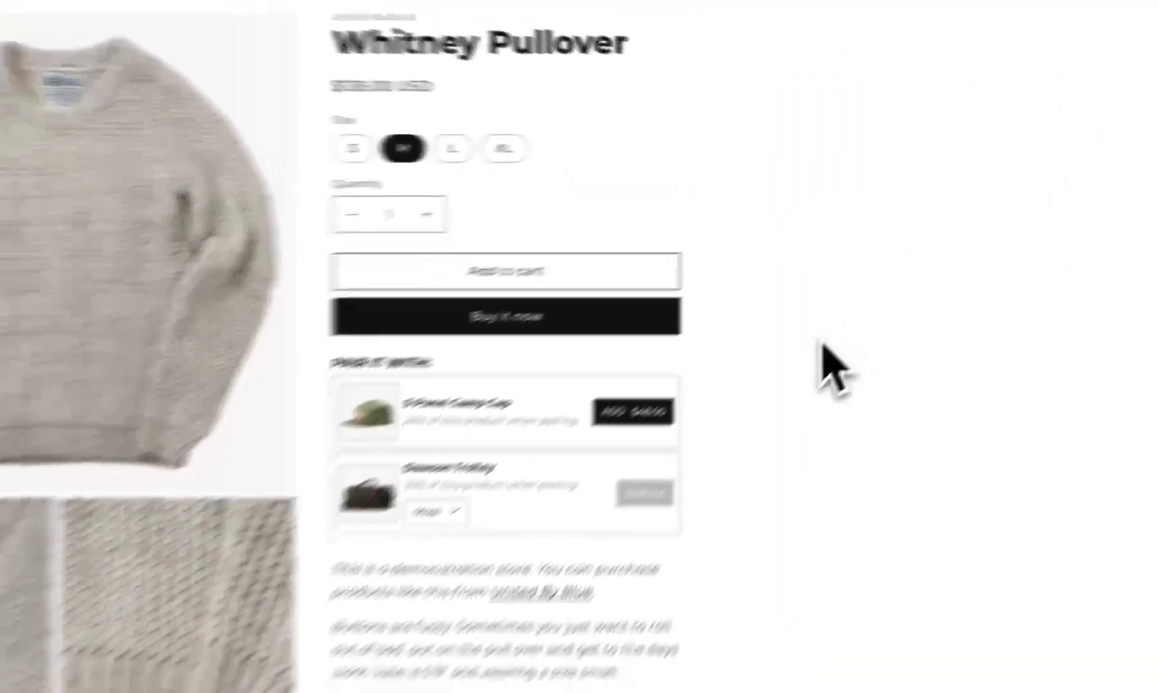